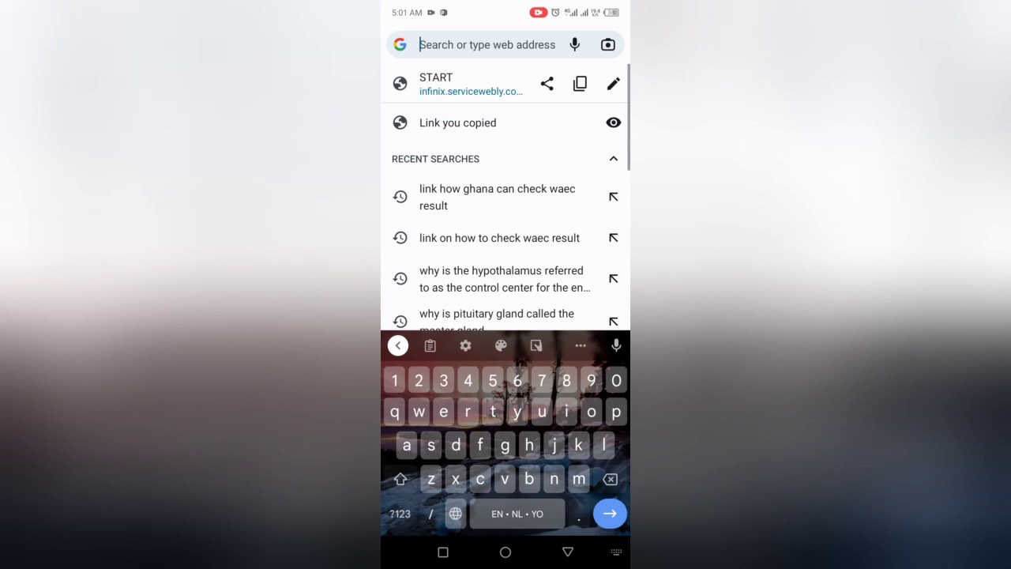
Step: Load ghana.waecdirect.org in Chrome, correcting the typo in the address
text(ghana)
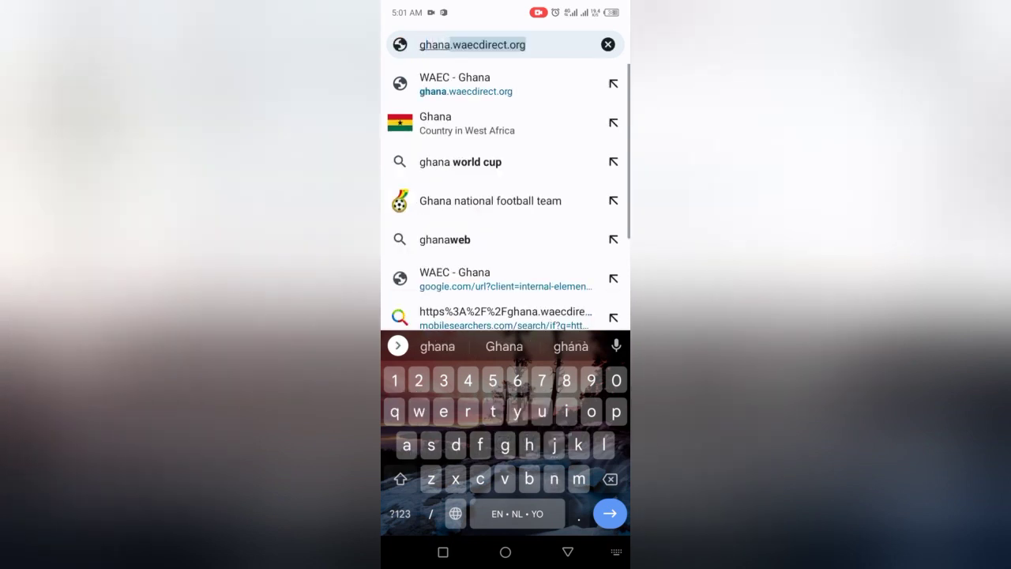
text(.w)
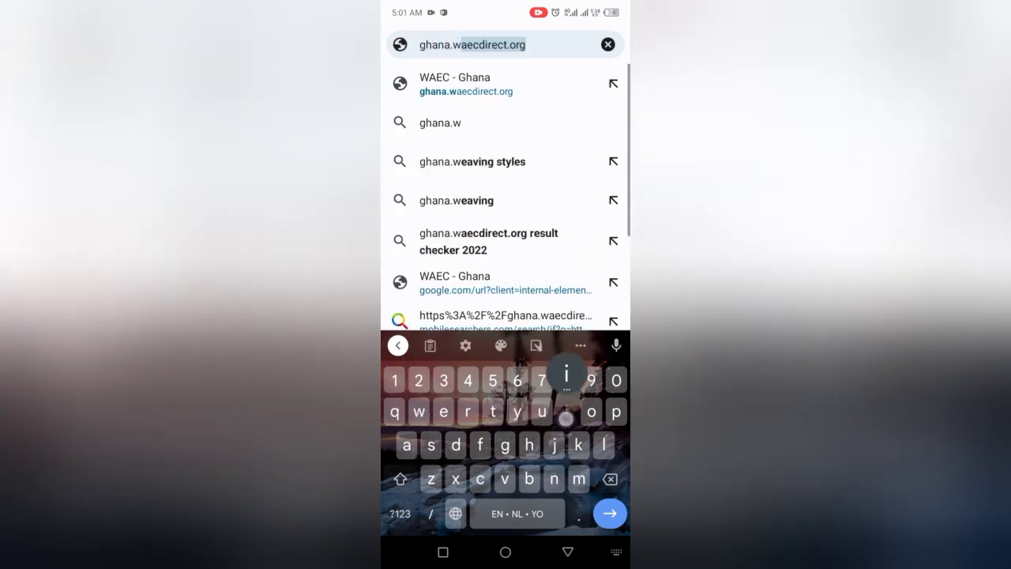
text(i)
key(BackSpace)
text(aec)
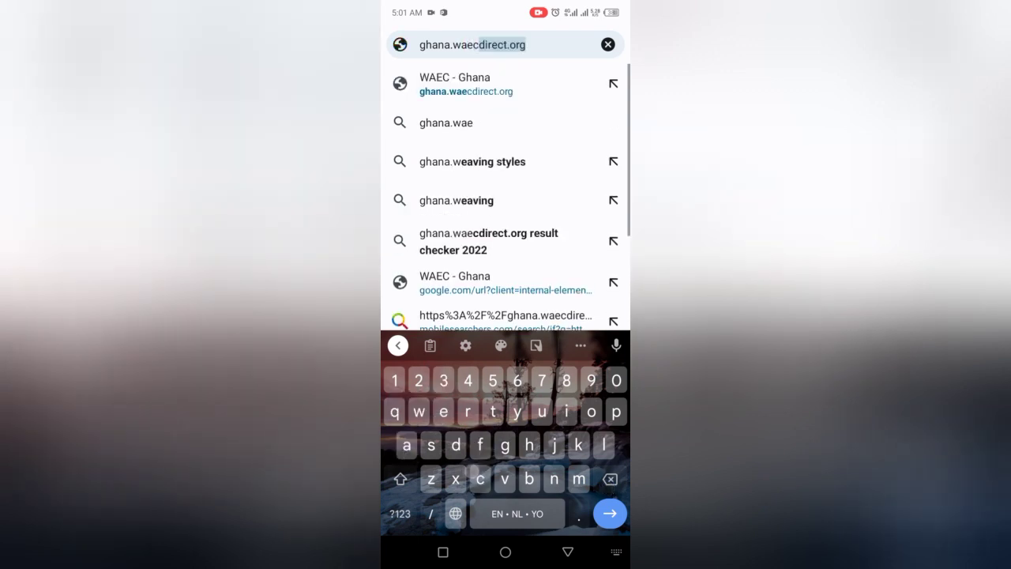
text(dire)
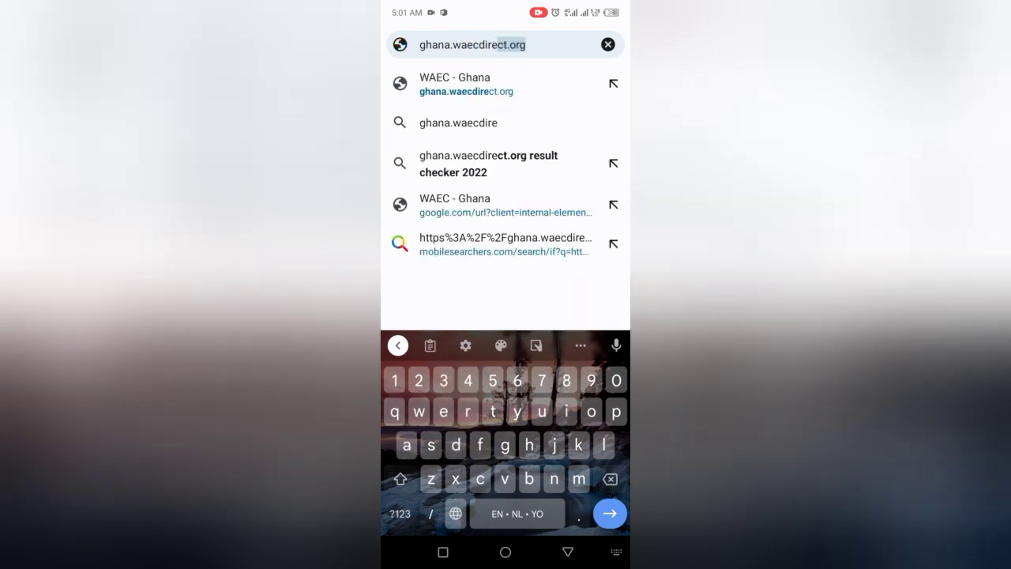
text(ct.)
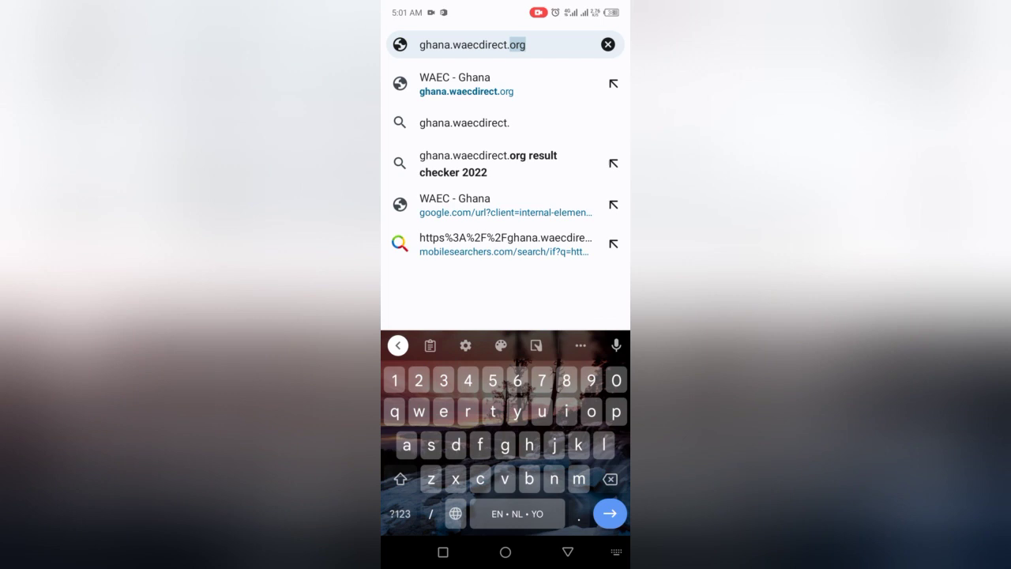
text(ord)
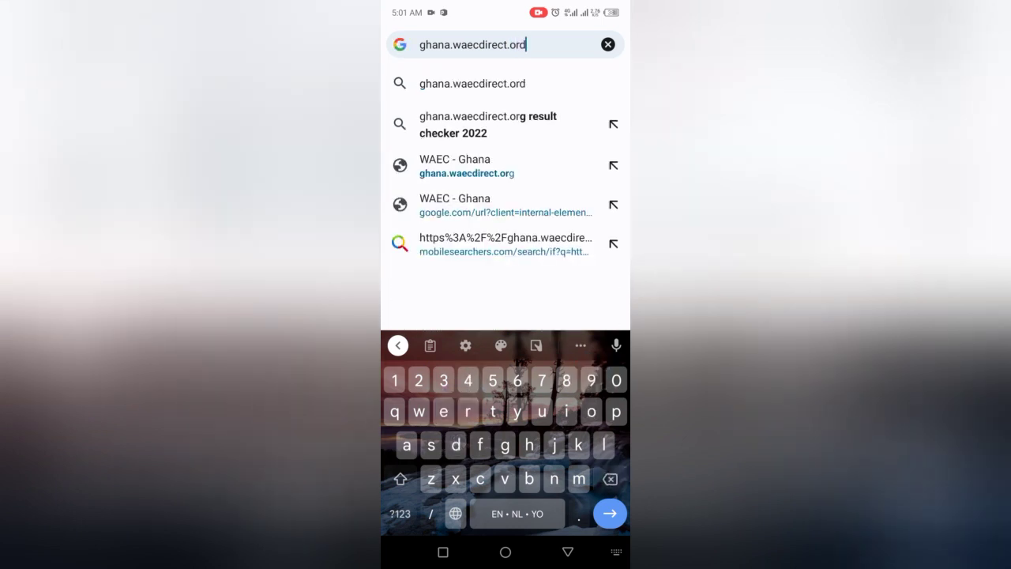
text(g)
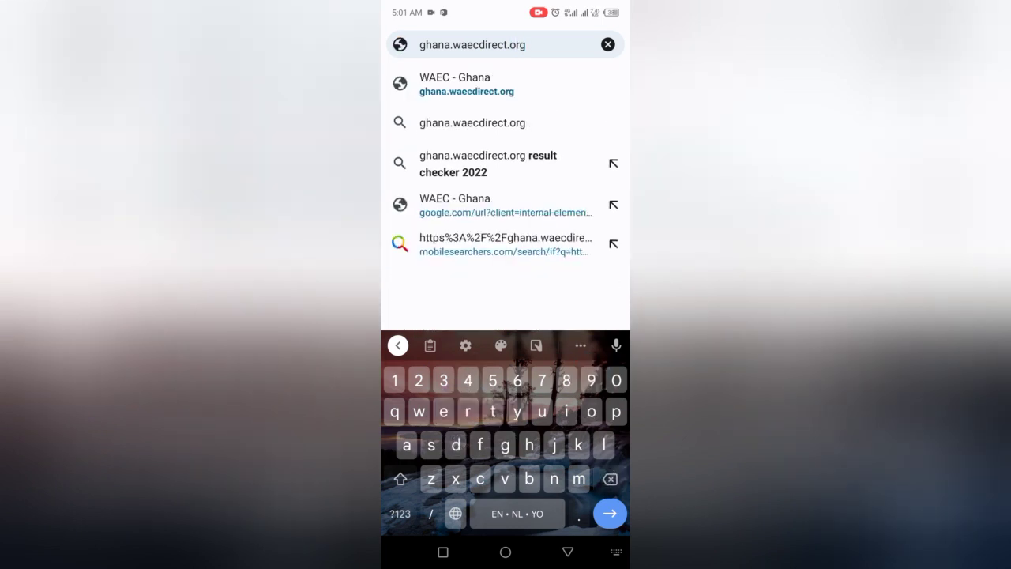
key(Return)
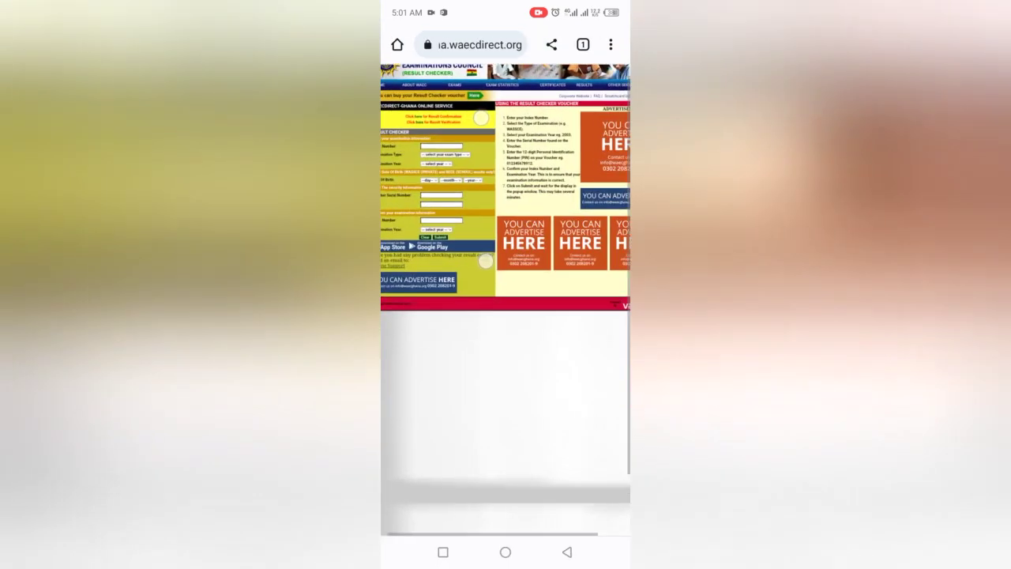
Step: Enter the candidate's index number in the Index Number field and hide the keyboard
scroll(464, 178, up, 3)
scroll(474, 237, up, 2)
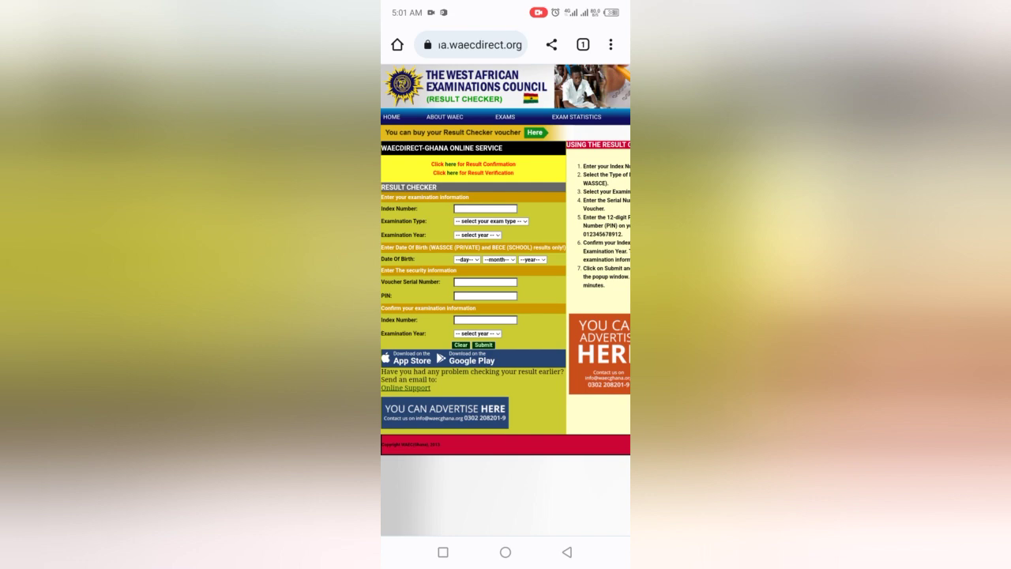
click(493, 208)
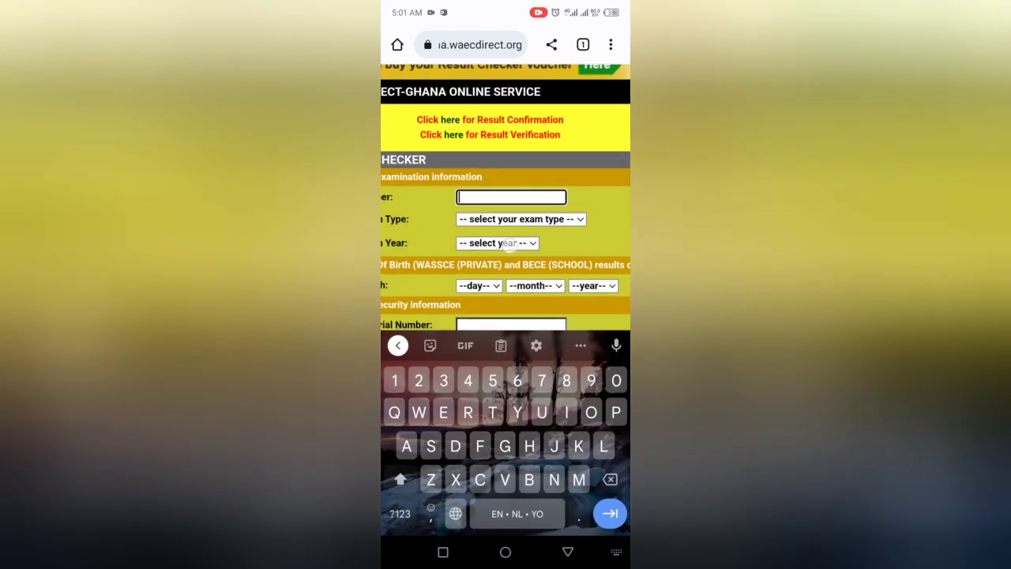
drag(506, 243, 558, 244)
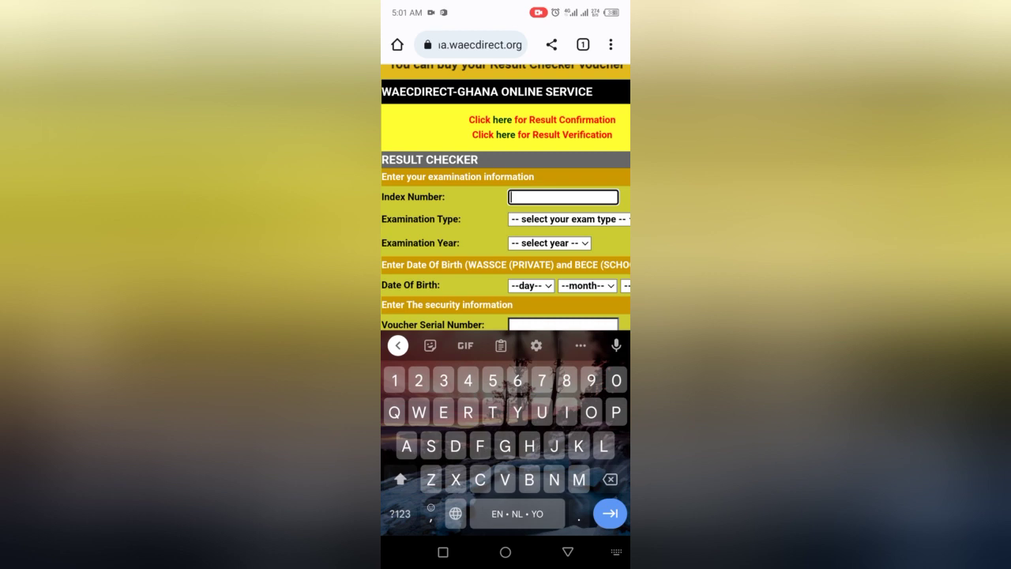
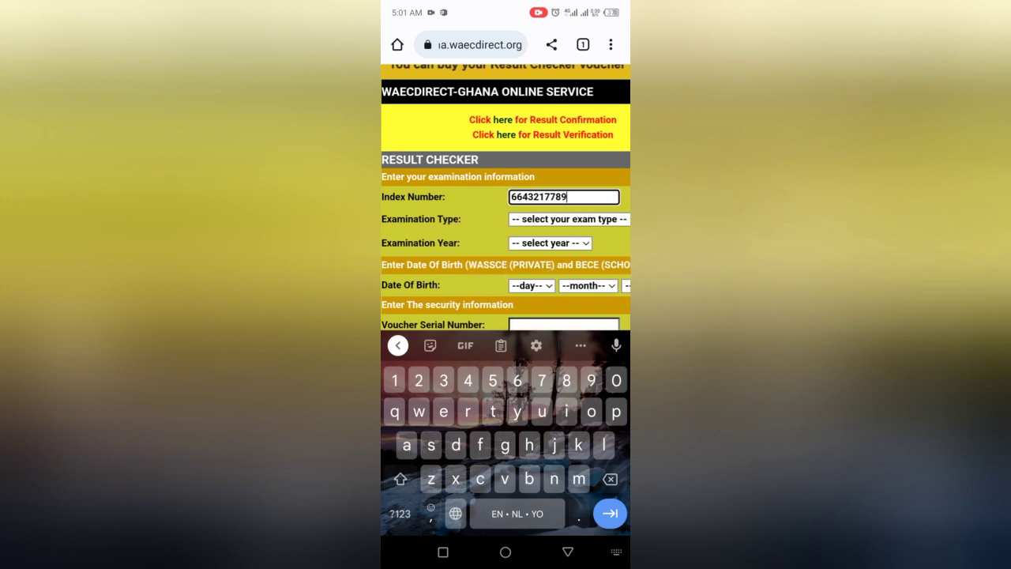
click(566, 552)
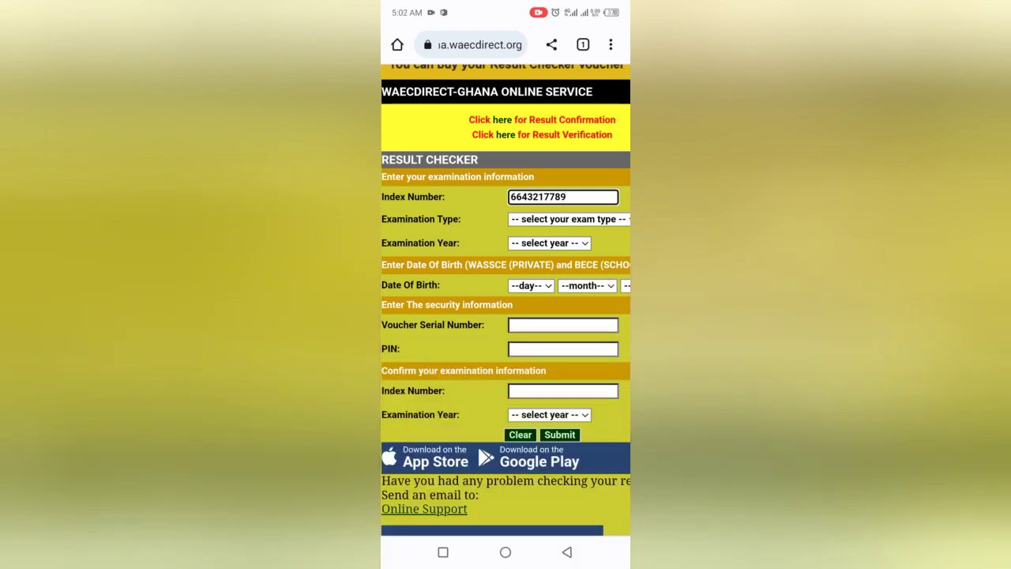
Step: Choose W A S S C E (School) from the Examination Type dropdown
click(568, 218)
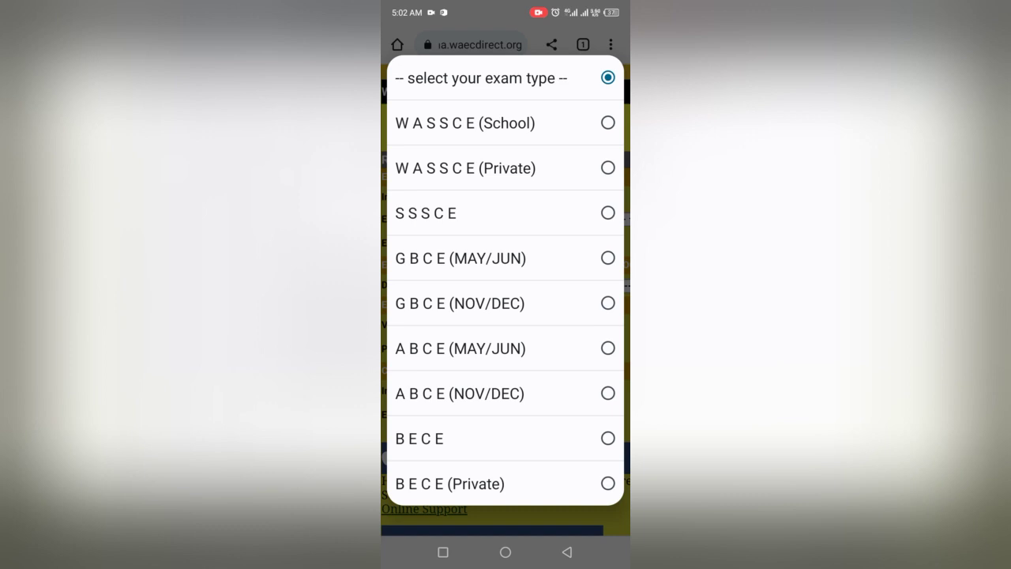
click(465, 122)
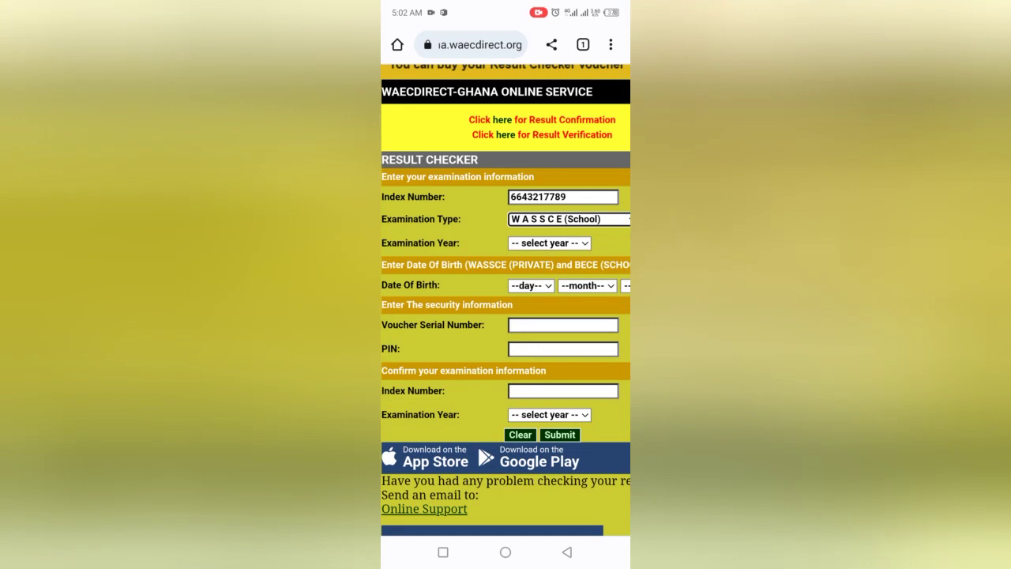
Step: Pick 2021 from the Examination Year dropdown list
click(460, 303)
click(557, 244)
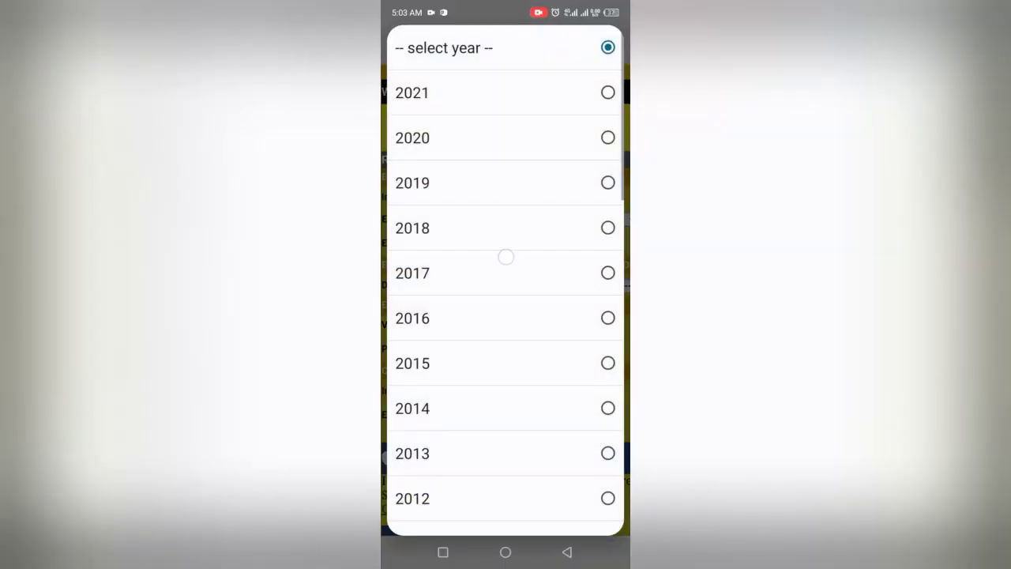
scroll(506, 256, down, 3)
scroll(584, 156, down, 10)
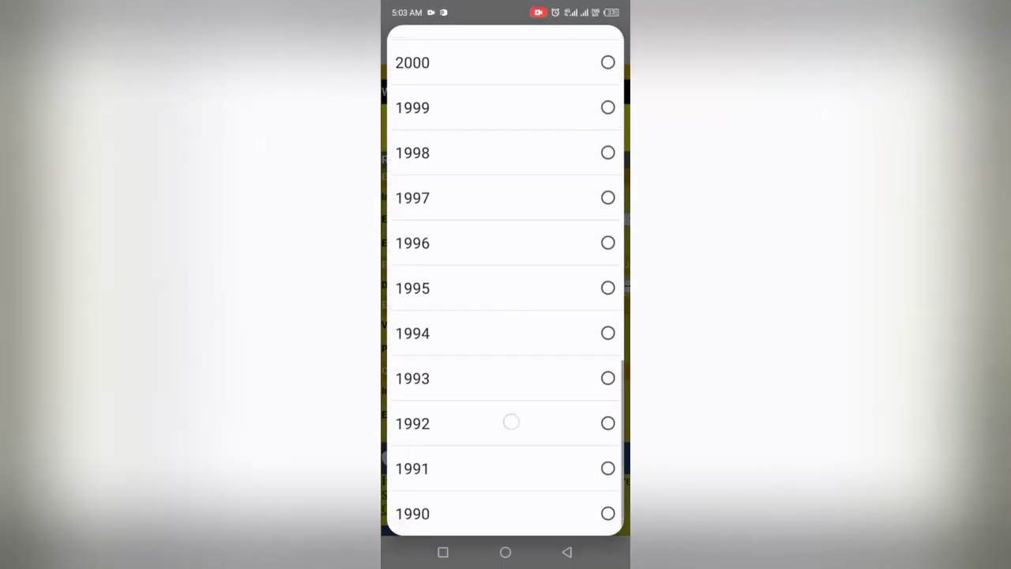
scroll(511, 422, up, 10)
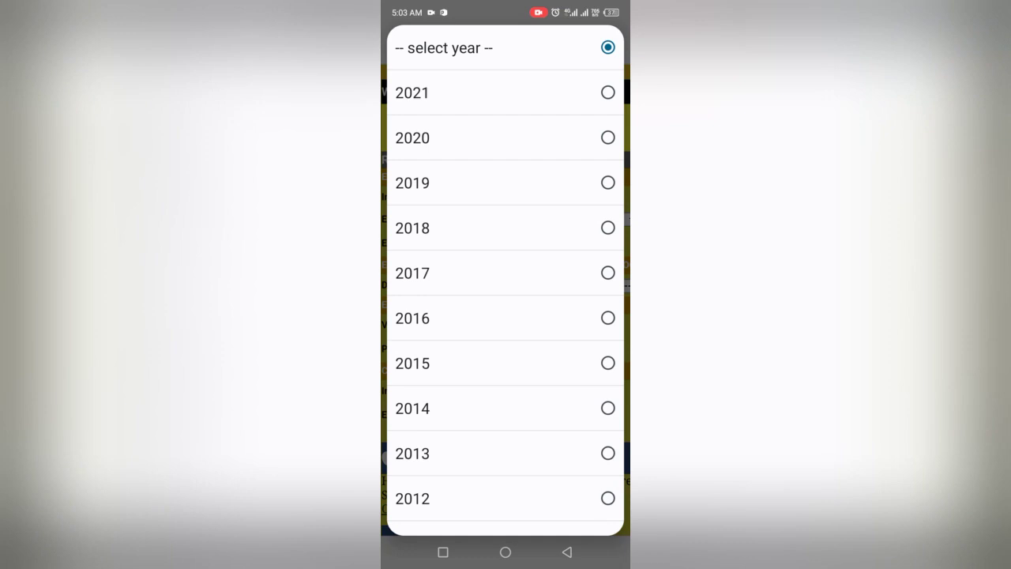
scroll(505, 277, down, 10)
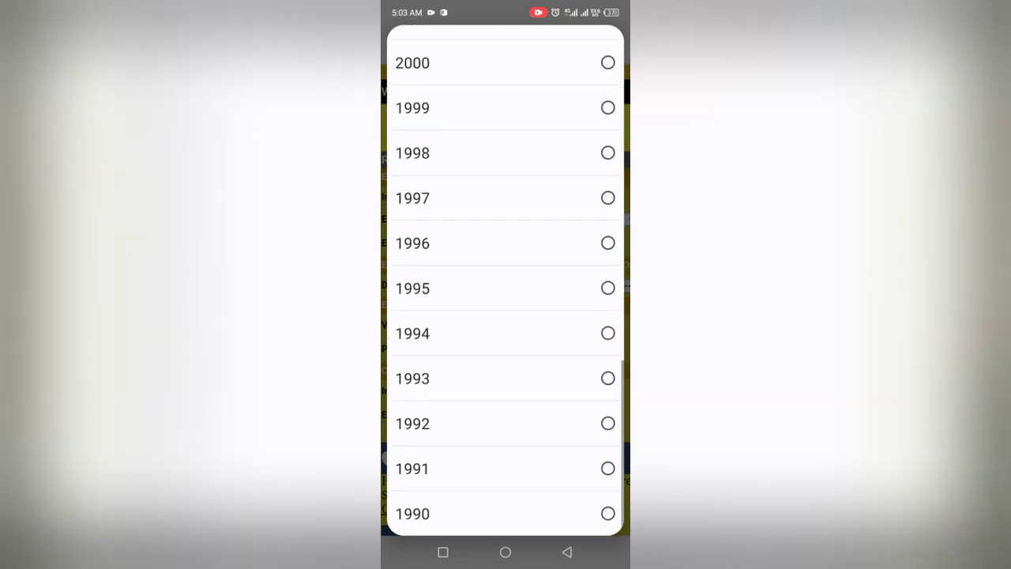
scroll(492, 422, up, 5)
scroll(492, 422, up, 10)
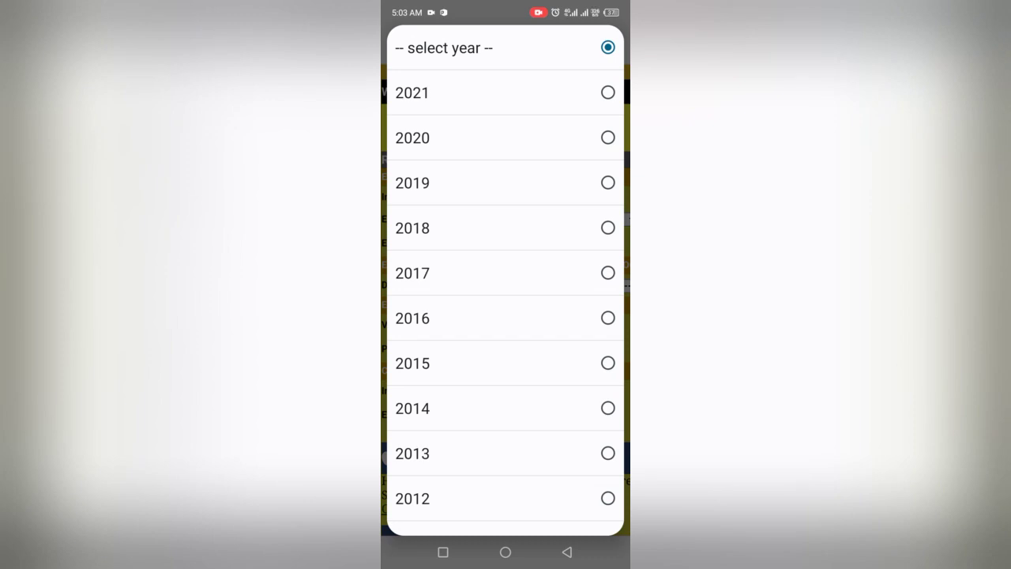
click(473, 92)
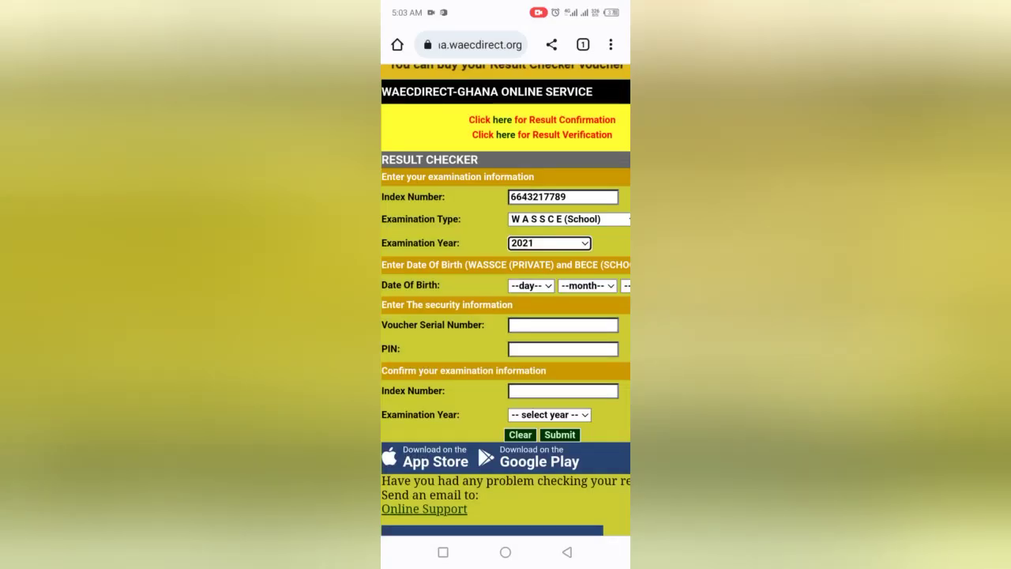
scroll(542, 293, down, 2)
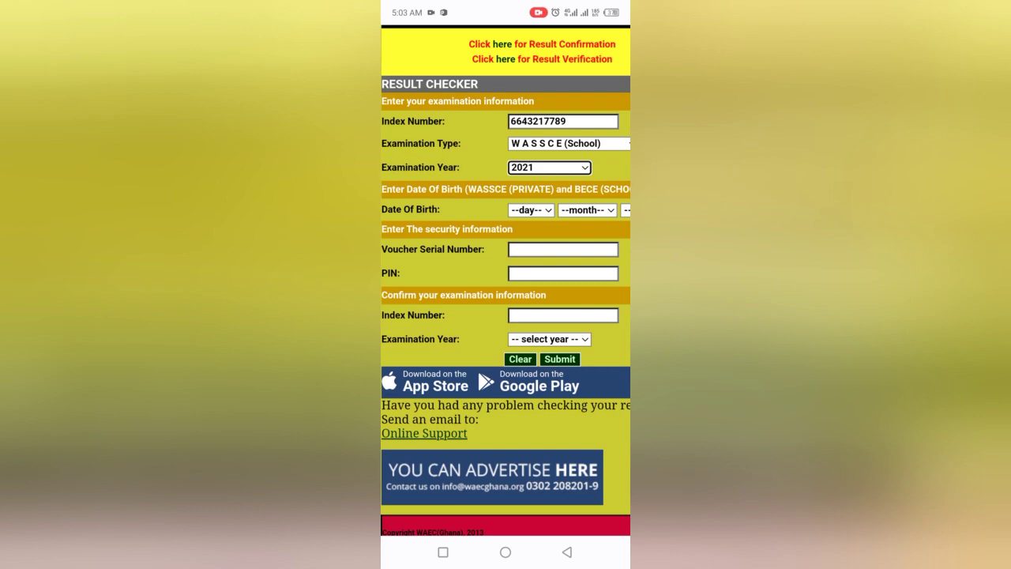
mouse_move(582, 274)
mouse_down()
mouse_move(510, 276)
mouse_move(612, 315)
mouse_up()
mouse_move(558, 292)
mouse_down()
mouse_move(458, 291)
mouse_move(563, 297)
mouse_move(500, 281)
mouse_move(589, 288)
mouse_up()
Step: Type the voucher's serial number into the Voucher Serial Number field
click(550, 246)
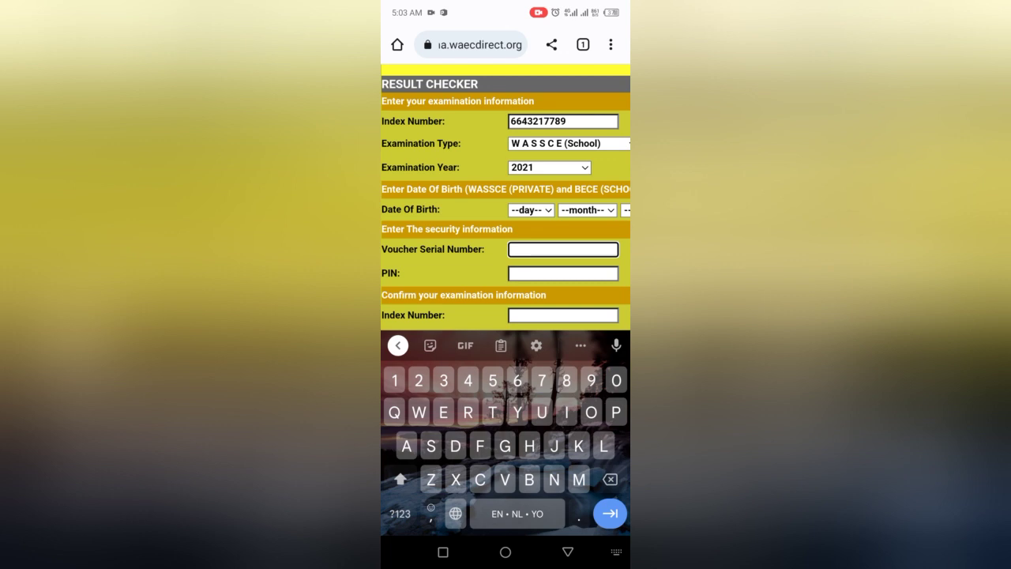
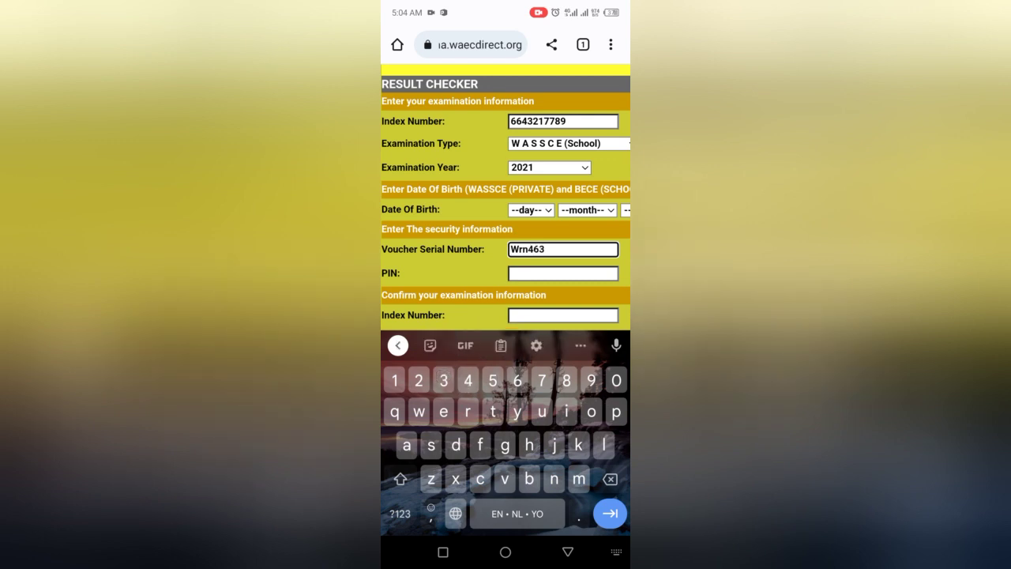
Step: Enter the voucher PIN in the PIN field, then hide the keyboard
click(556, 269)
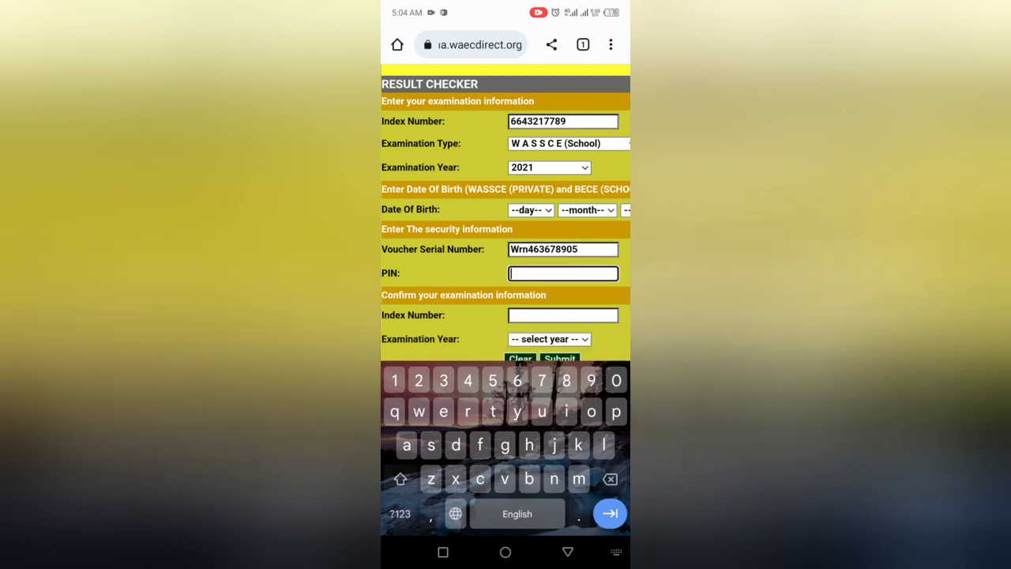
click(567, 552)
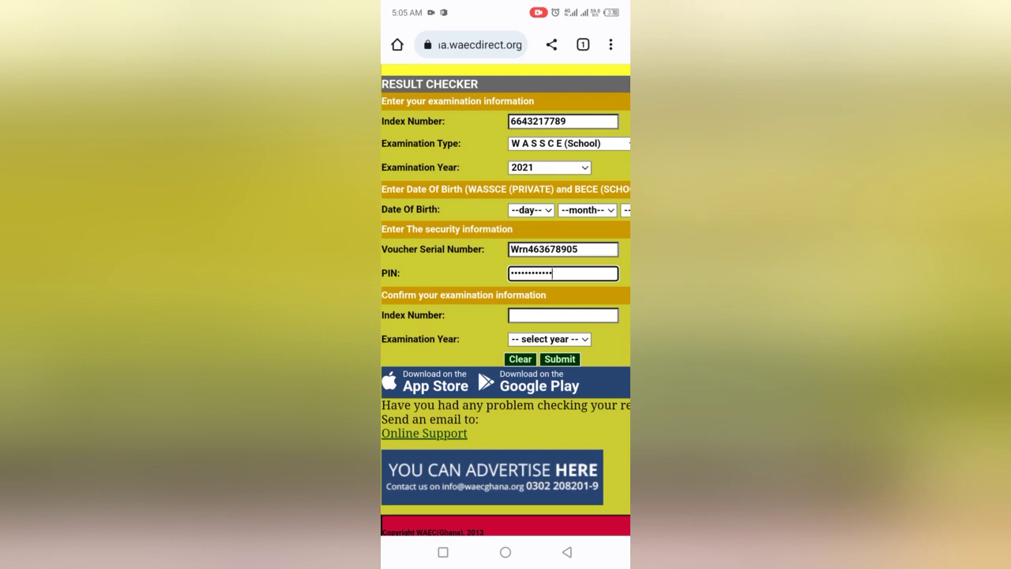
Step: Copy the original index number and paste it into the confirmation Index Number field
scroll(478, 347, up, 3)
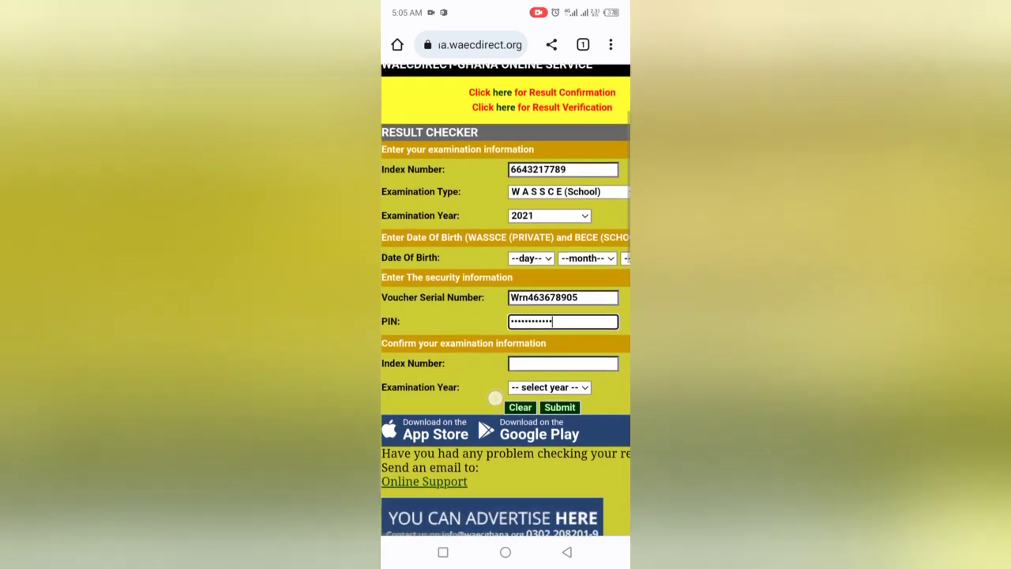
scroll(495, 398, down, 2)
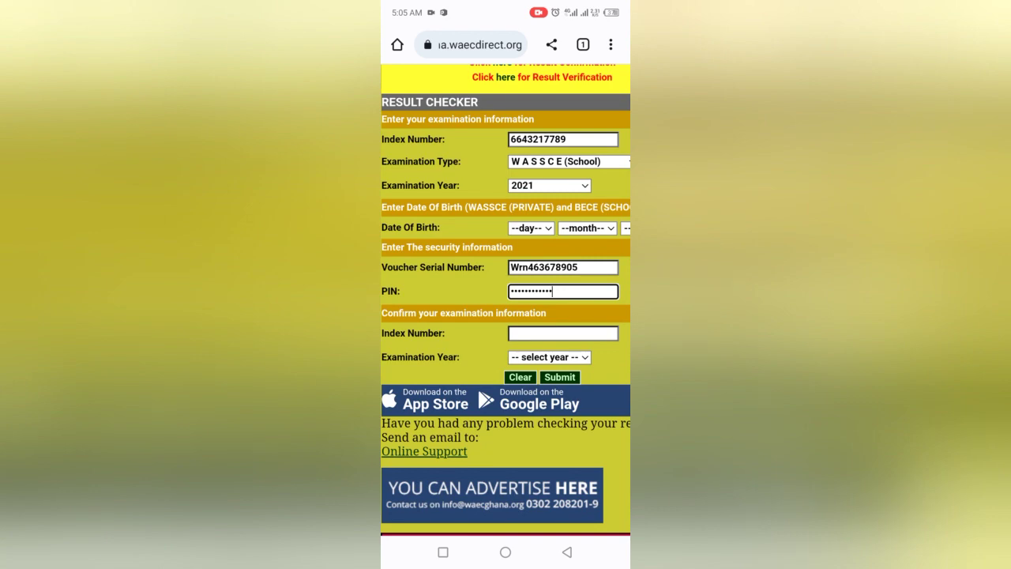
click(541, 330)
scroll(569, 175, up, 10)
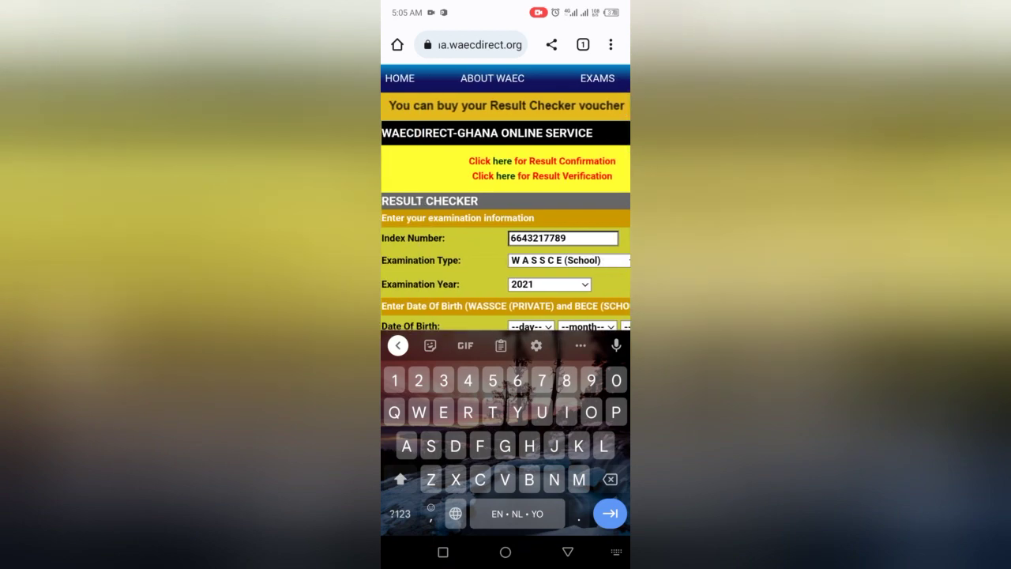
click(567, 552)
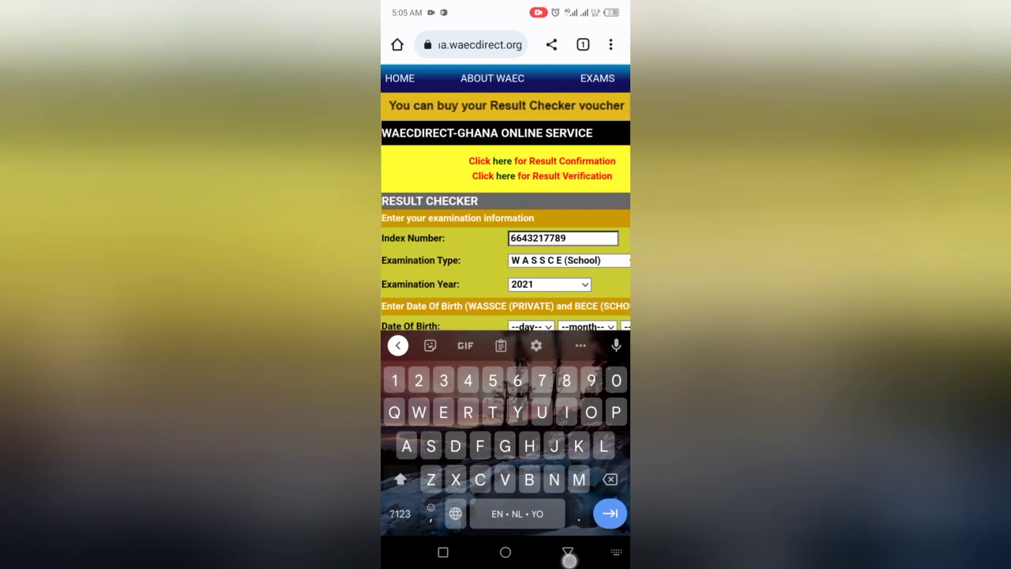
scroll(506, 316, down, 3)
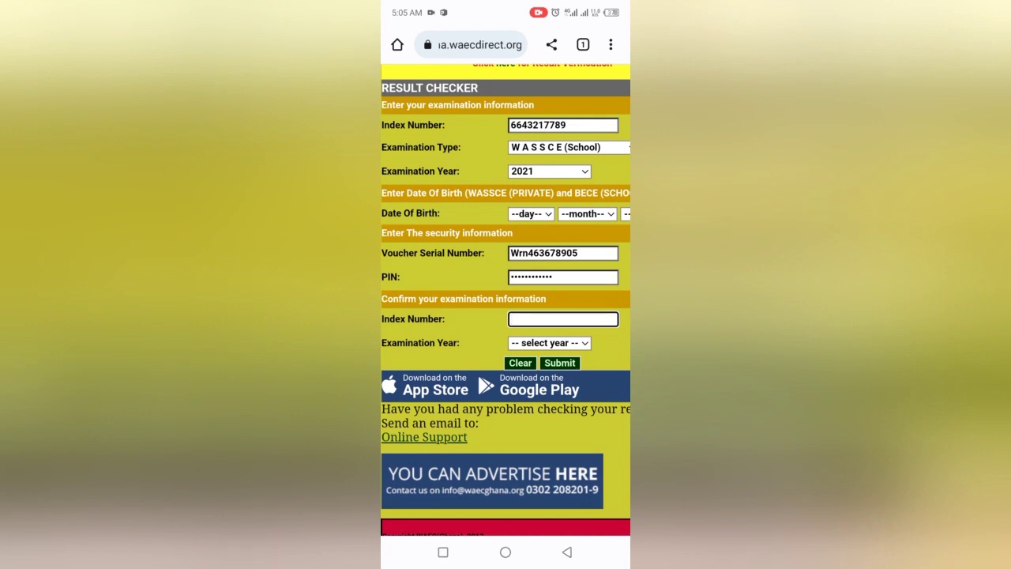
double_click(537, 125)
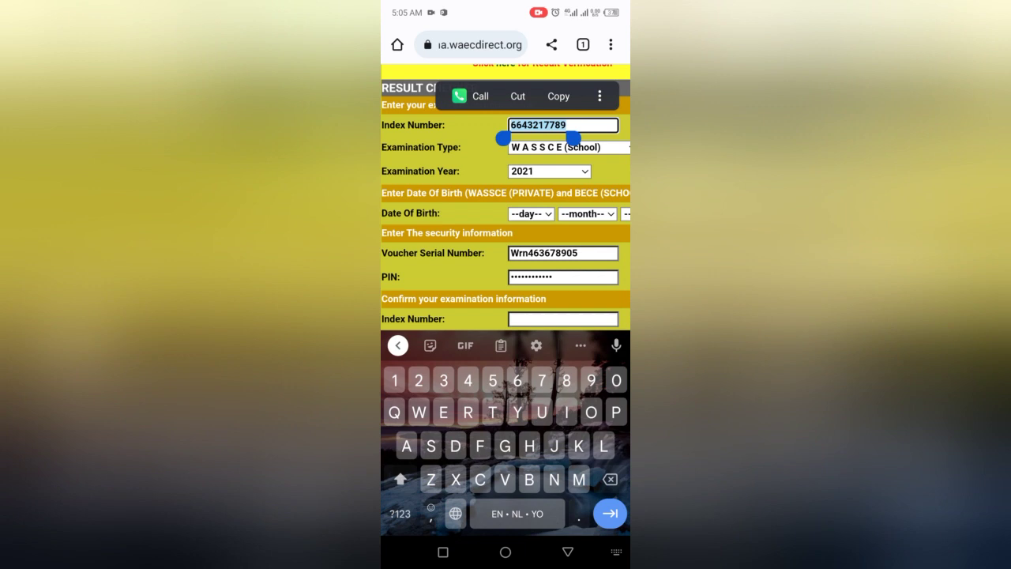
click(565, 125)
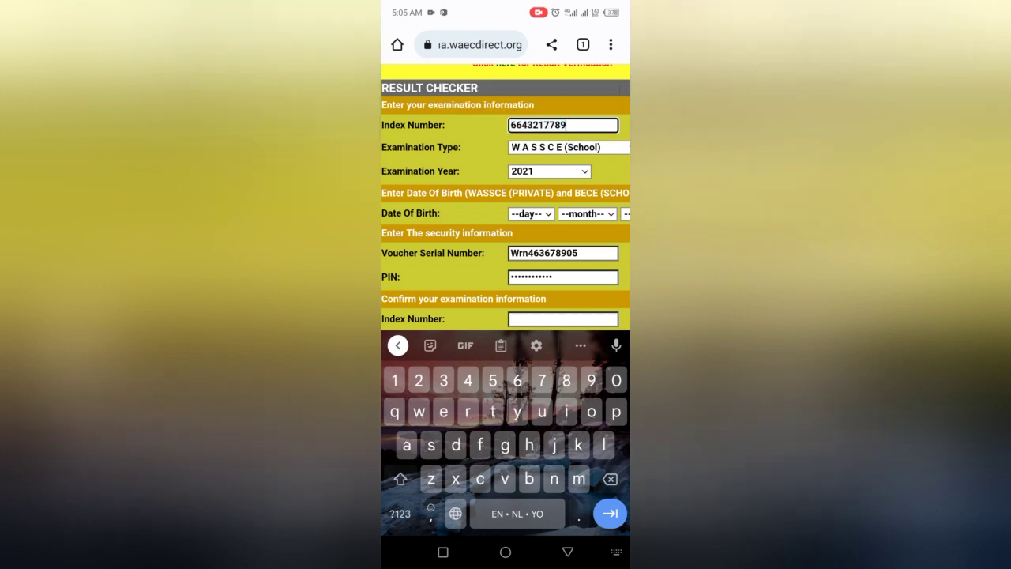
click(566, 551)
click(537, 318)
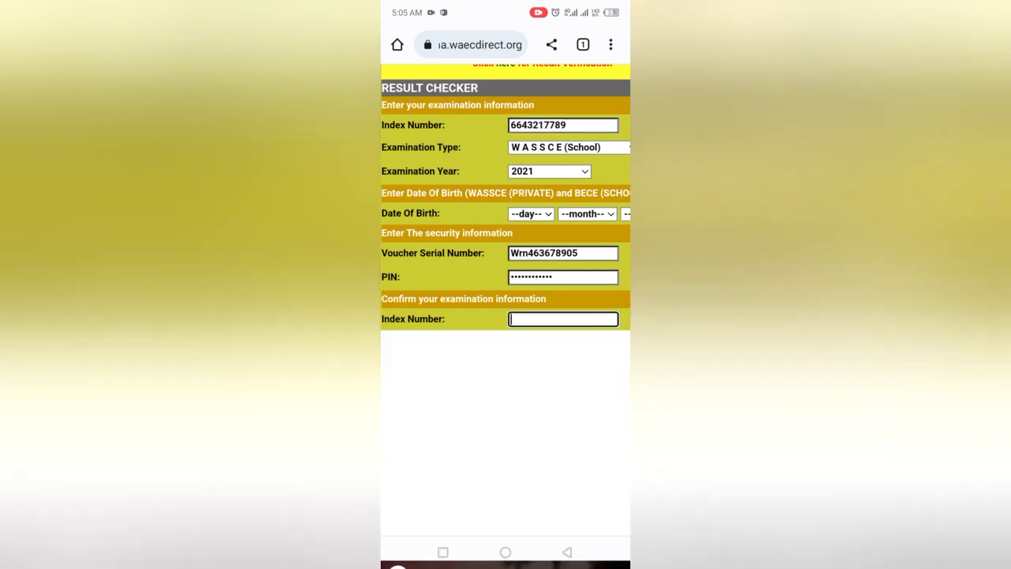
click(517, 343)
click(567, 551)
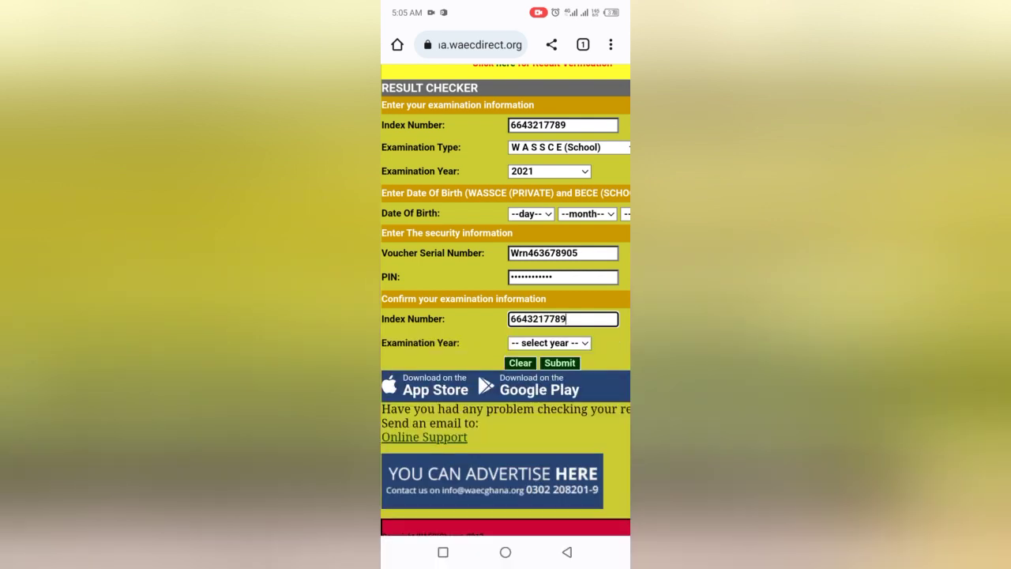
Step: Choose 2021 in the confirmation Examination Year dropdown
click(545, 340)
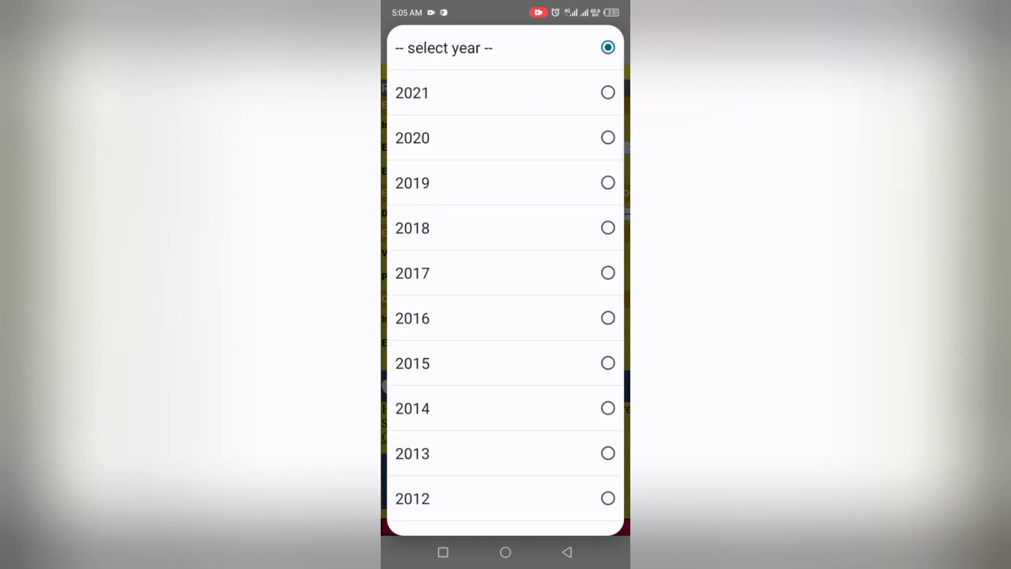
click(530, 92)
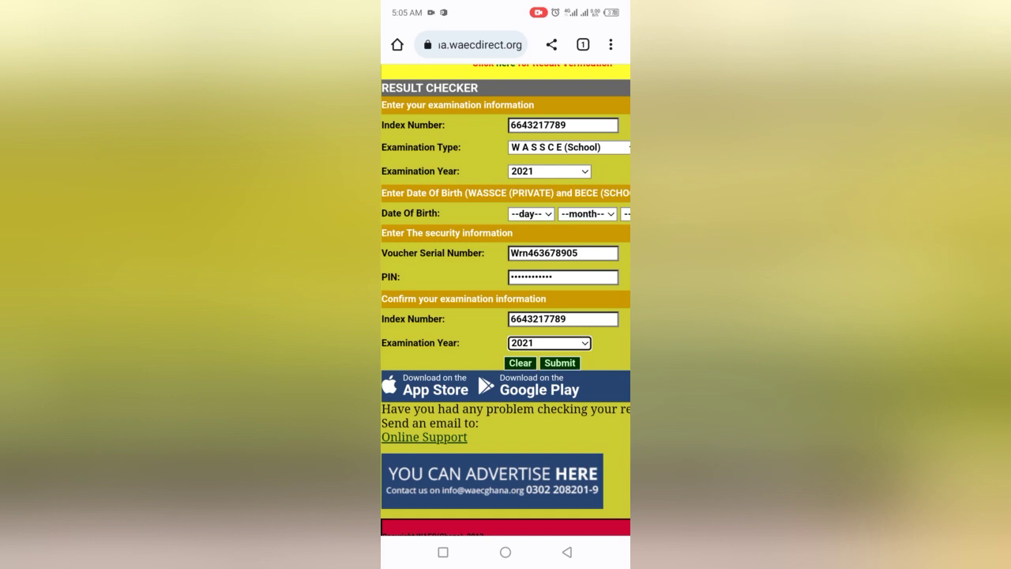
scroll(505, 300, up, 1)
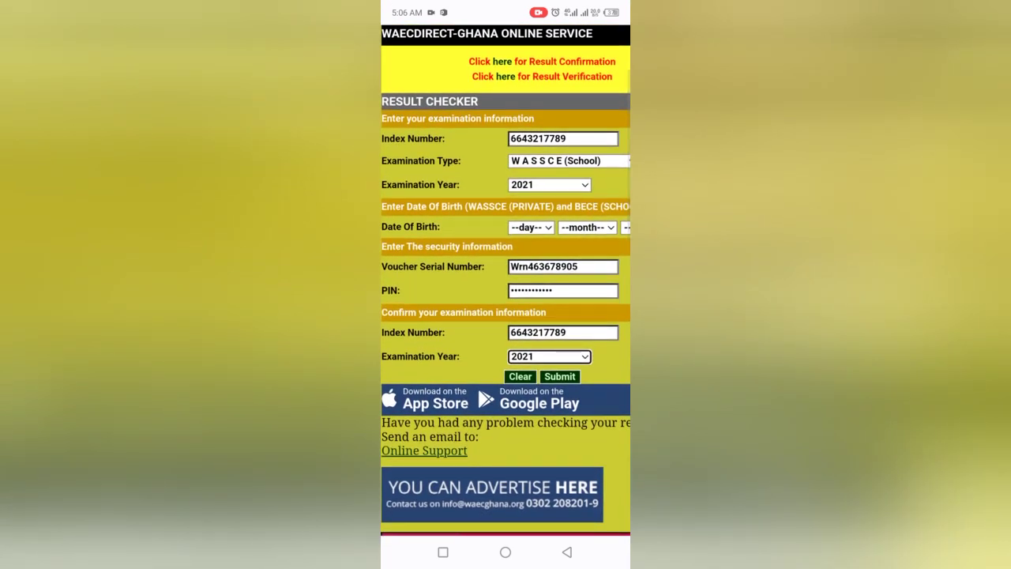
scroll(537, 347, up, 3)
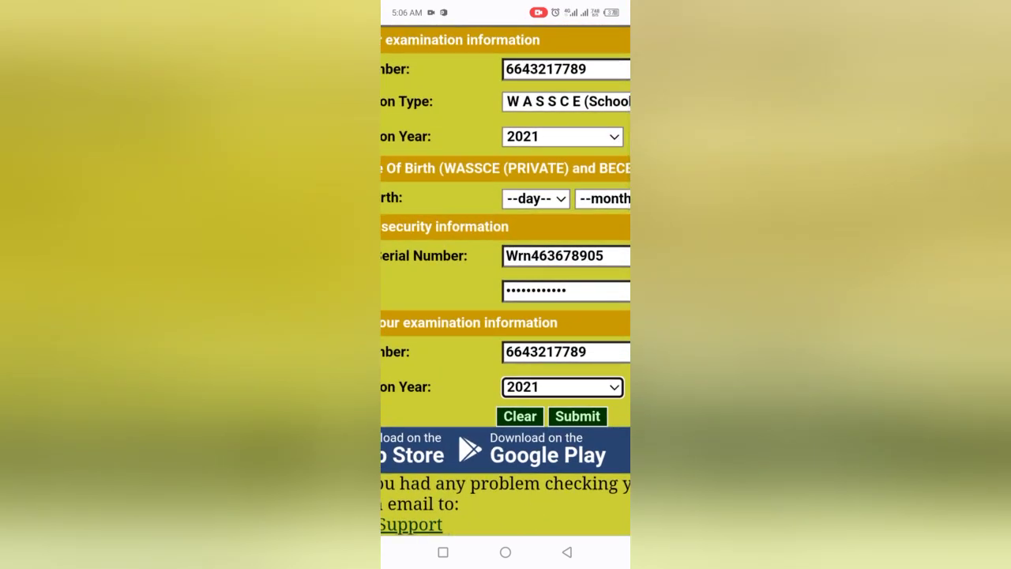
scroll(544, 375, up, 2)
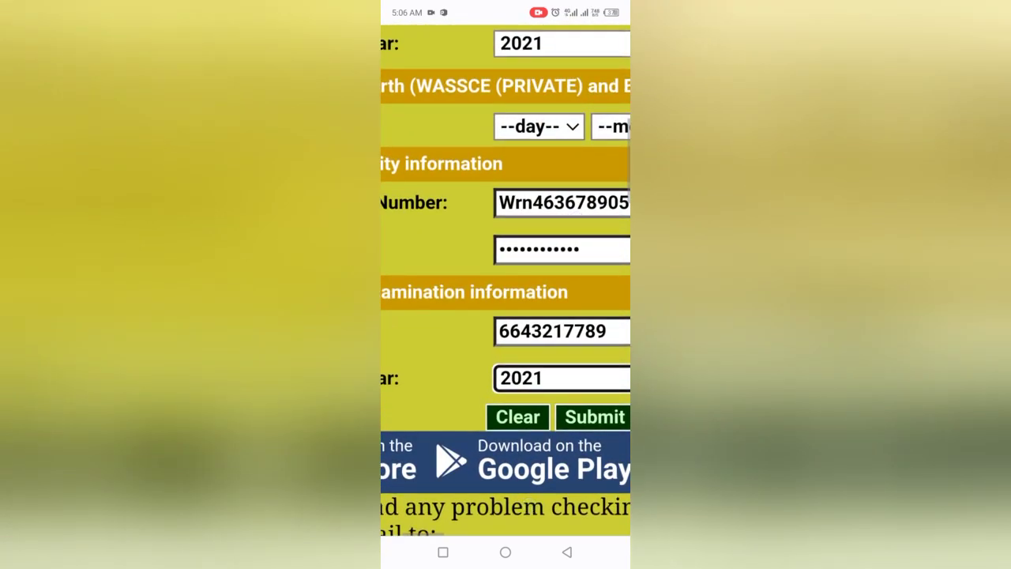
scroll(553, 248, down, 2)
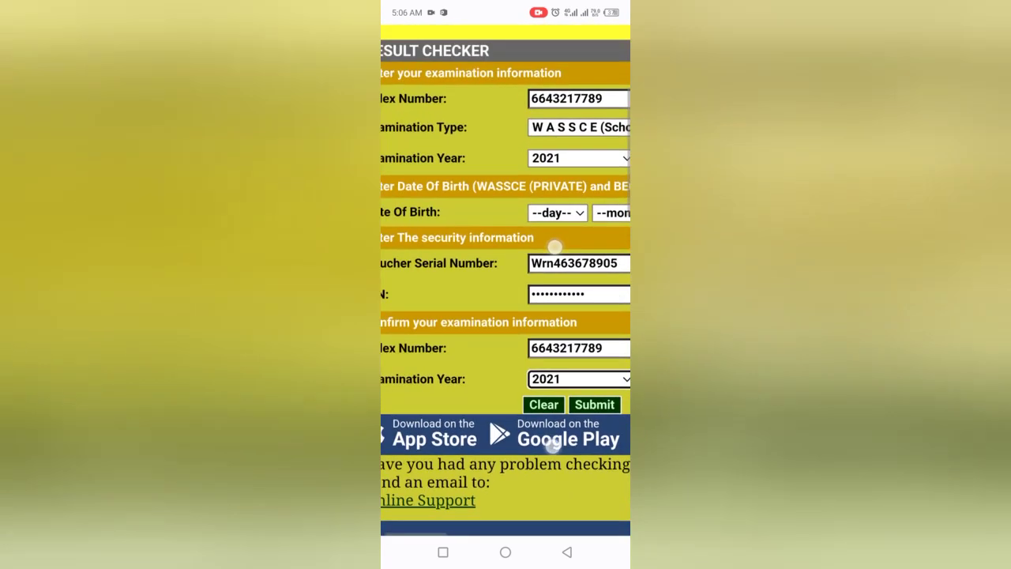
scroll(506, 285, down, 2)
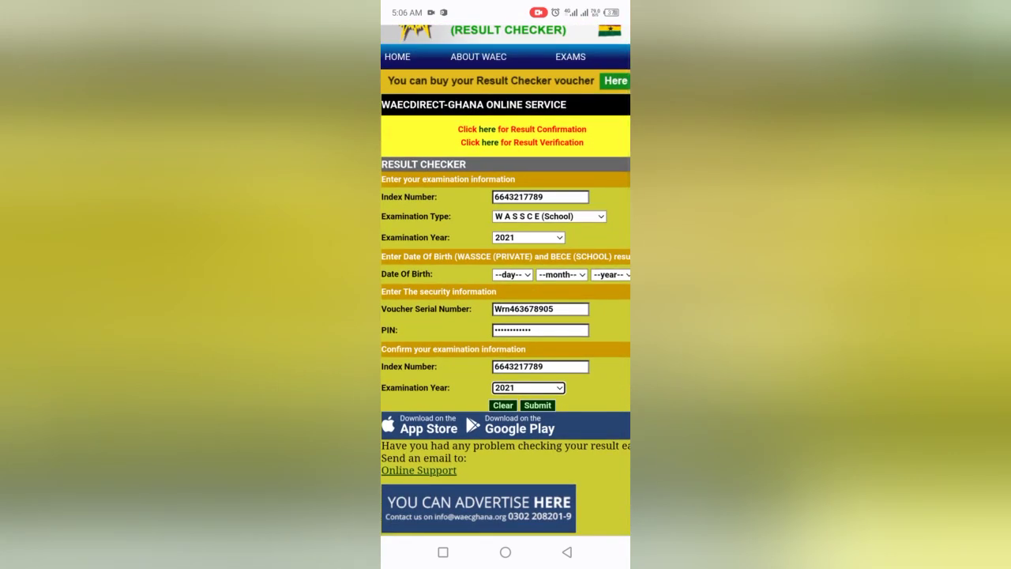
scroll(538, 295, down, 3)
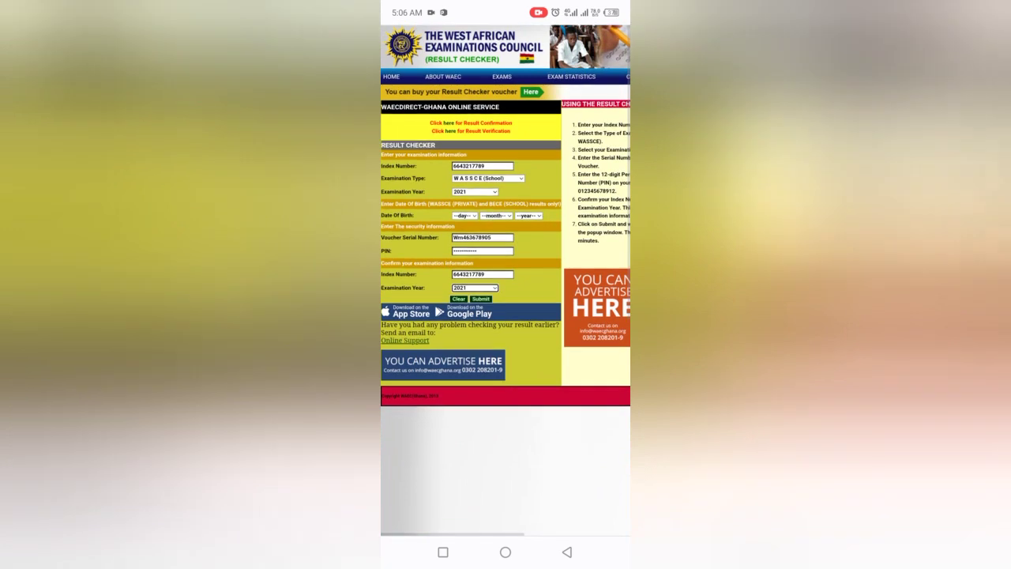
scroll(505, 285, up, 1)
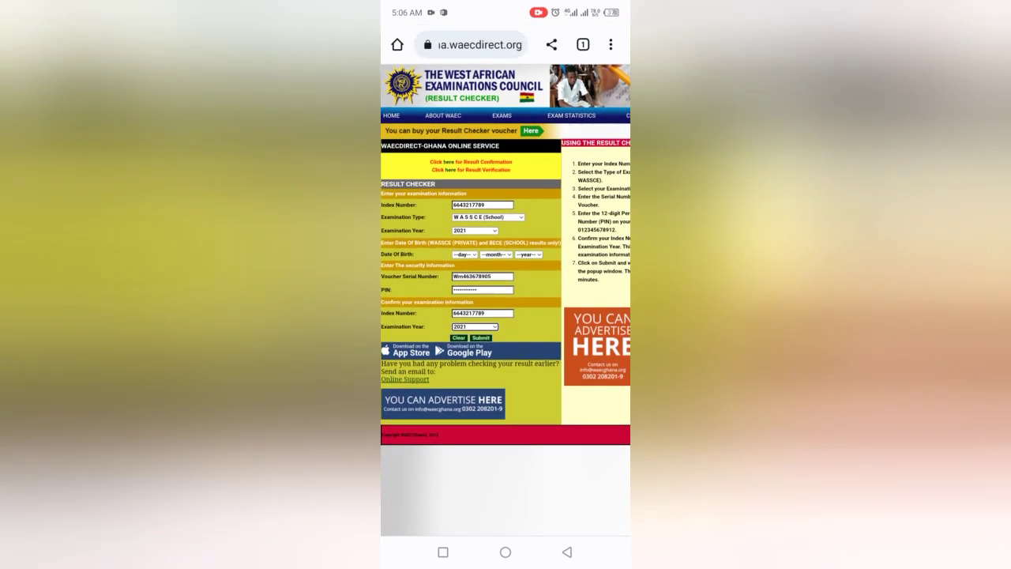